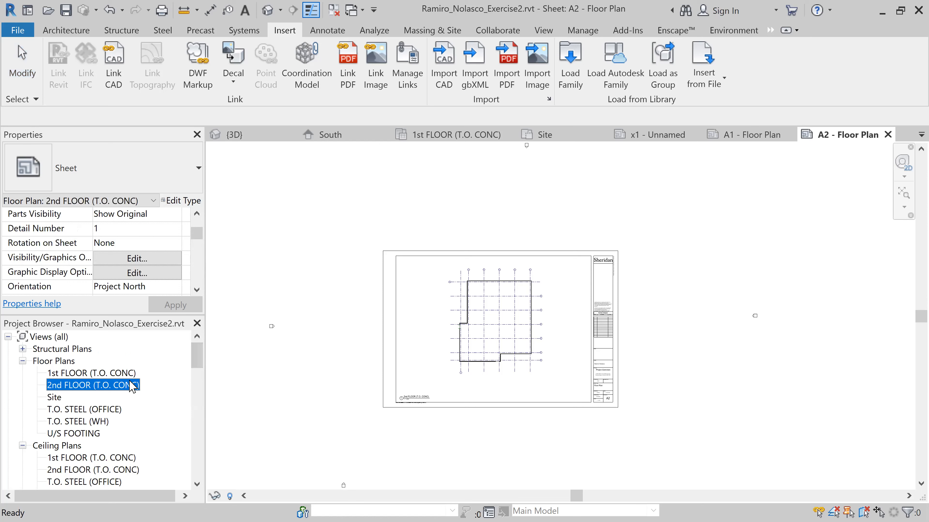
Open the 2nd FLOOR (T.O. CONC) floor plan and examine its outline, grids and underlay properties
double_click(137, 387)
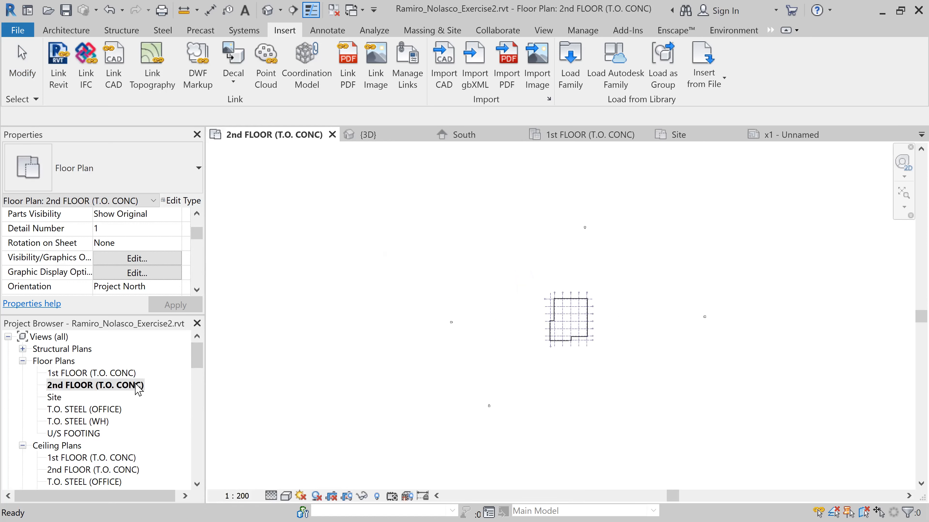
scroll(581, 322, "up", 5)
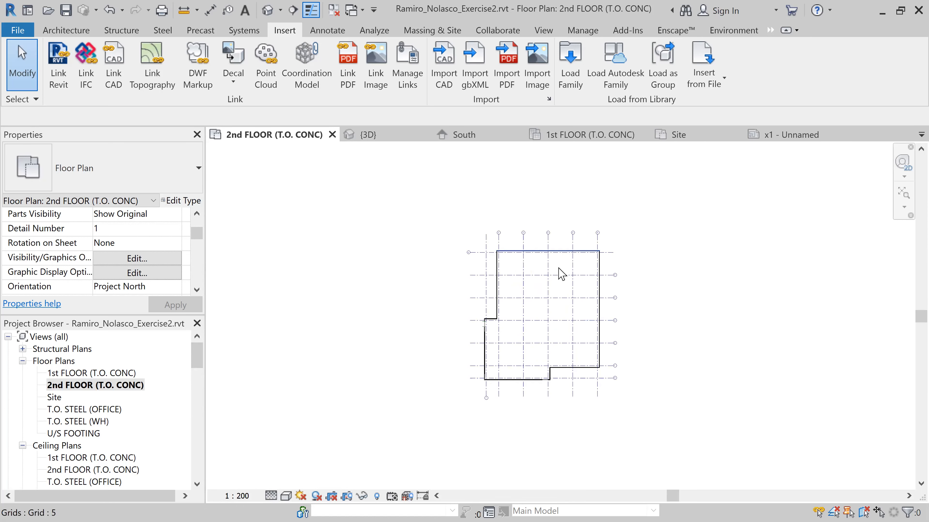
scroll(166, 259, "down", 2)
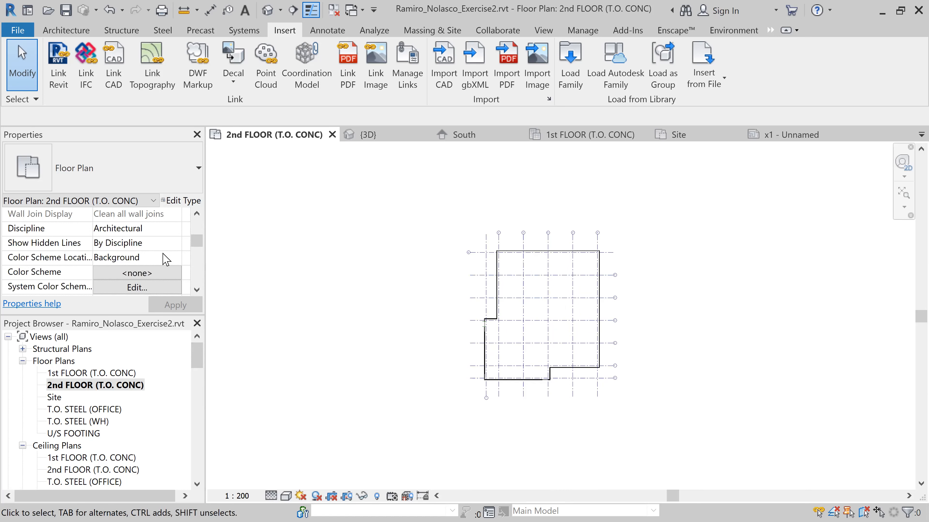
scroll(166, 259, "down", 2)
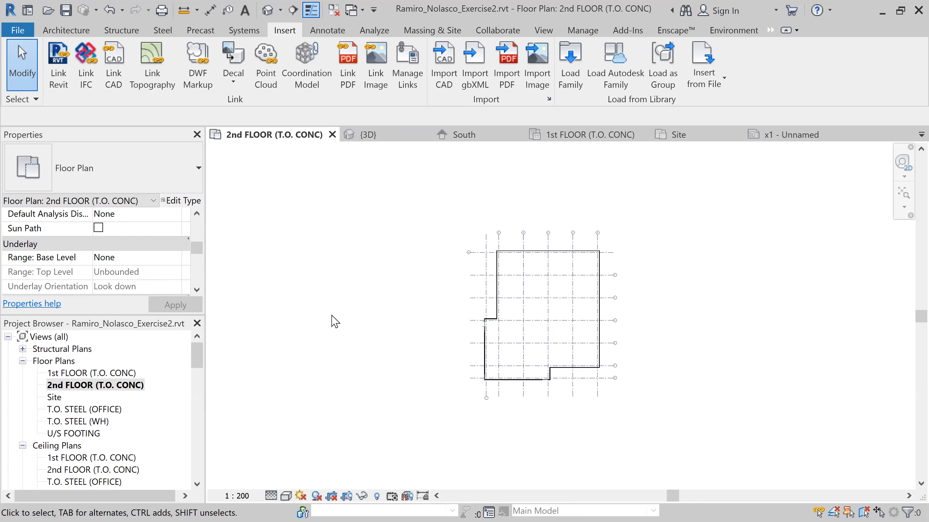
scroll(530, 357, "up", 3)
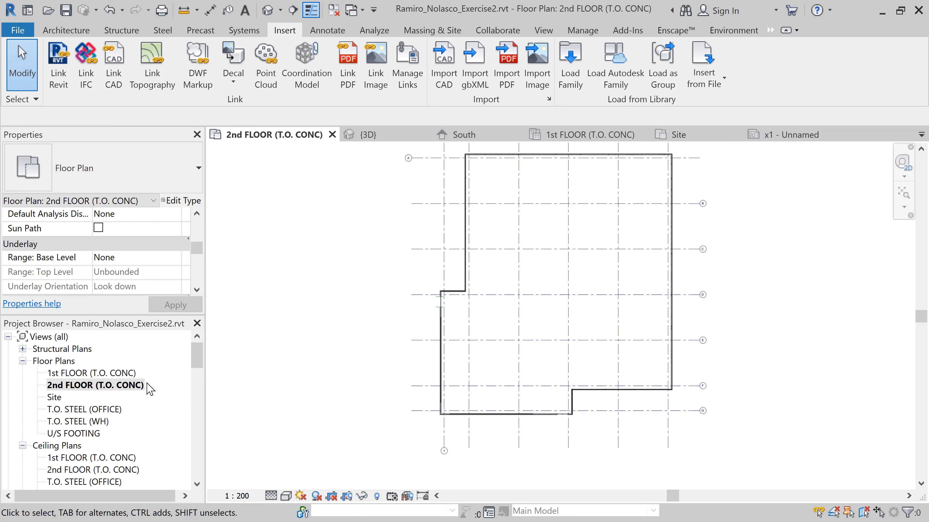
scroll(321, 358, "down", 3)
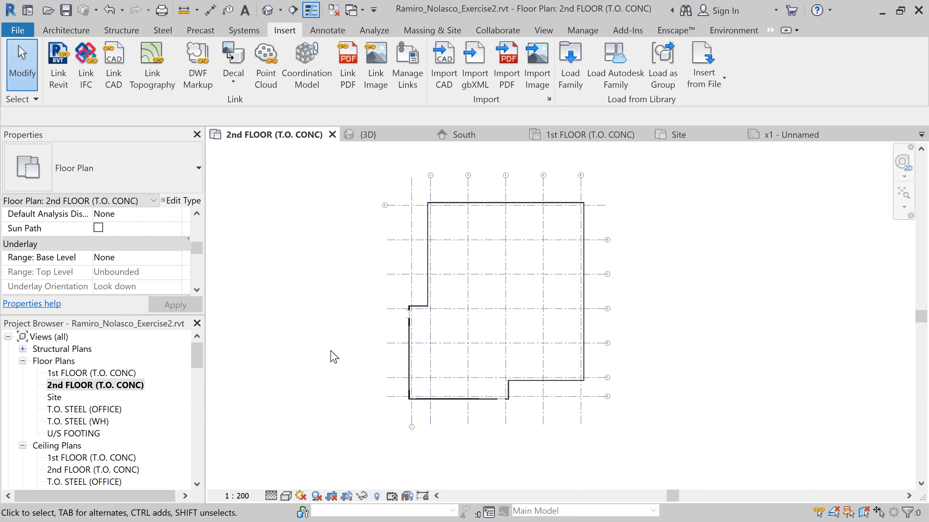
scroll(158, 431, "down", 3)
Open the sheet A1 - Floor Plan
scroll(158, 431, "down", 8)
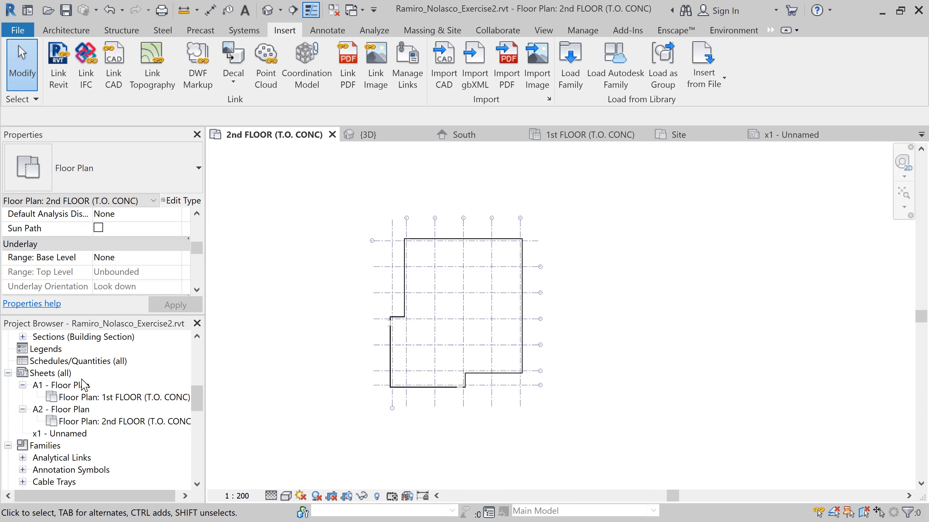
left_click(80, 387)
double_click(80, 386)
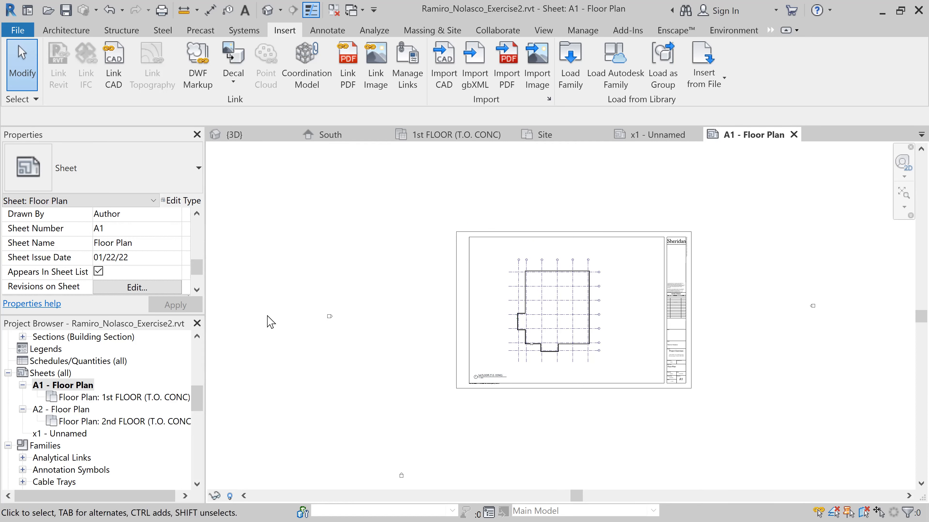
Start the Print command and choose Adobe PDF as the printer
left_click(25, 32)
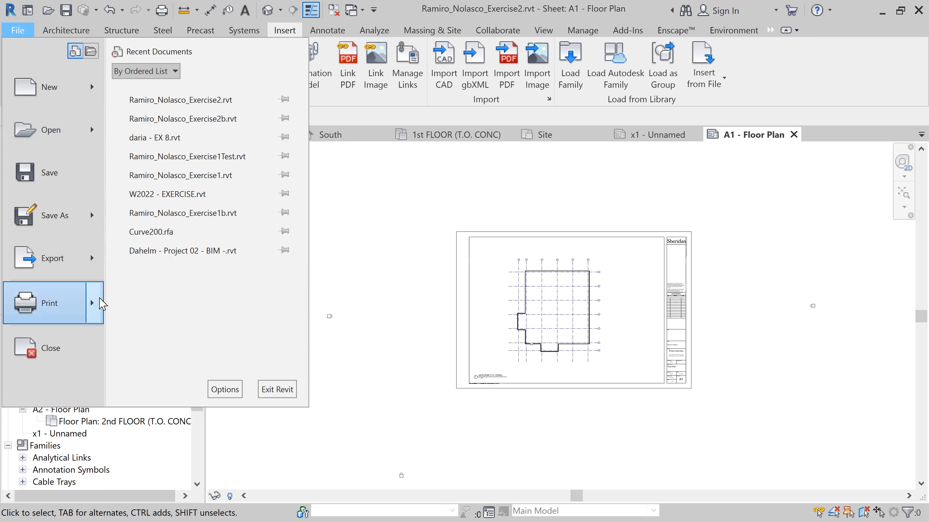
mouse_move(83, 306)
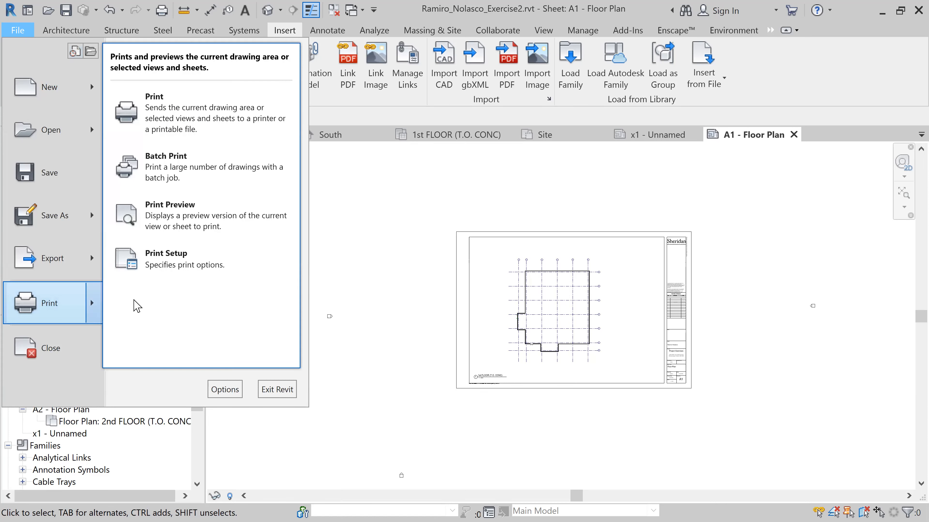
left_click(200, 113)
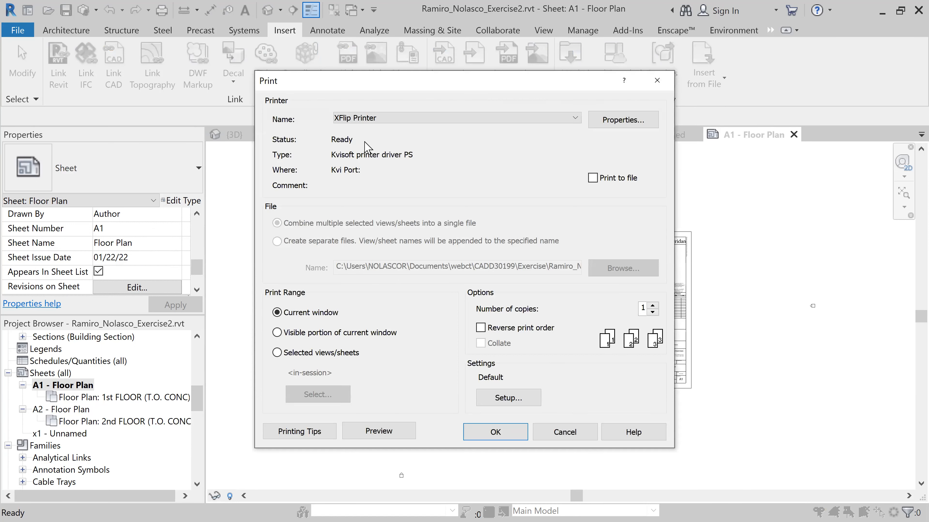
left_click(506, 119)
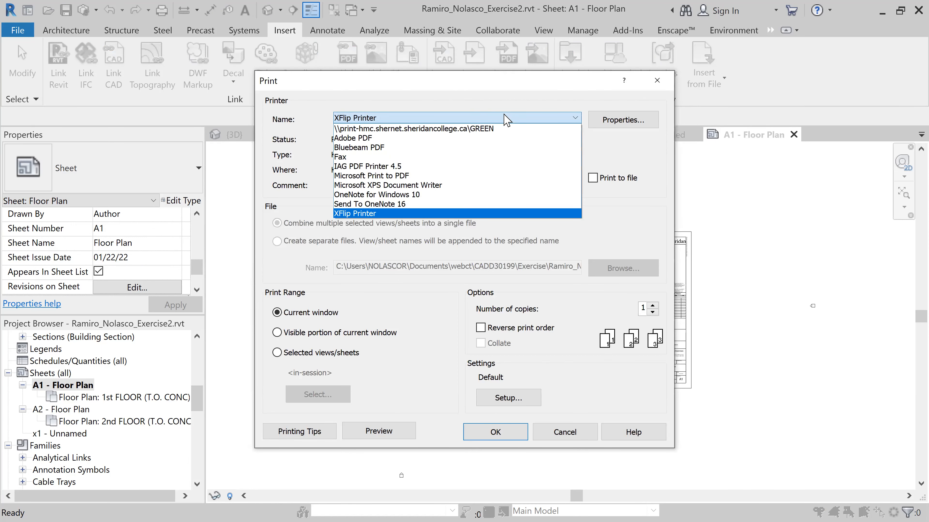
left_click(426, 138)
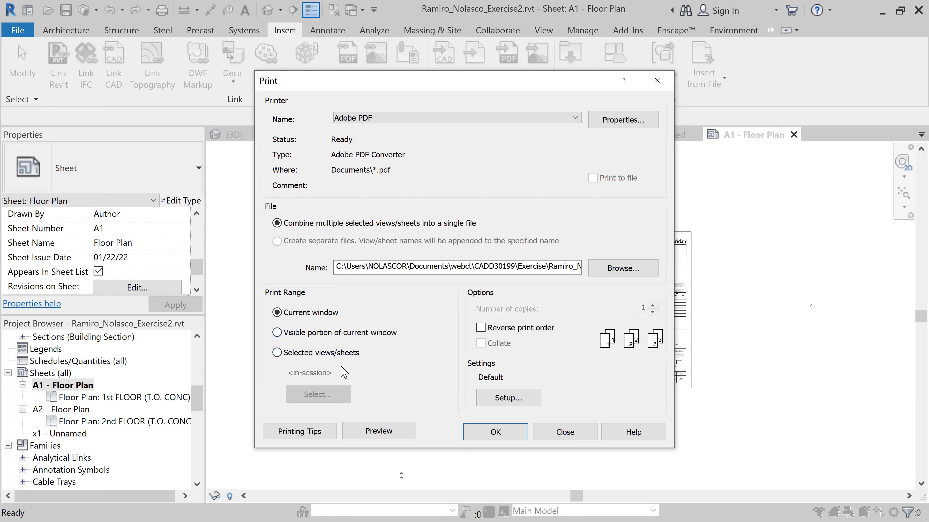
Set the print range to selected views/sheets and include sheets A1 - Floor Plan and A2 - Floor Plan
left_click(296, 355)
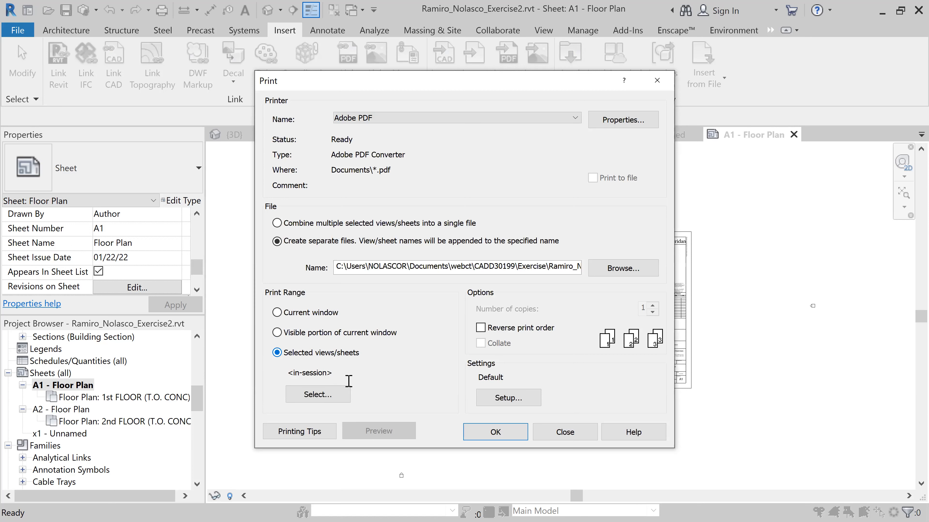
left_click(323, 396)
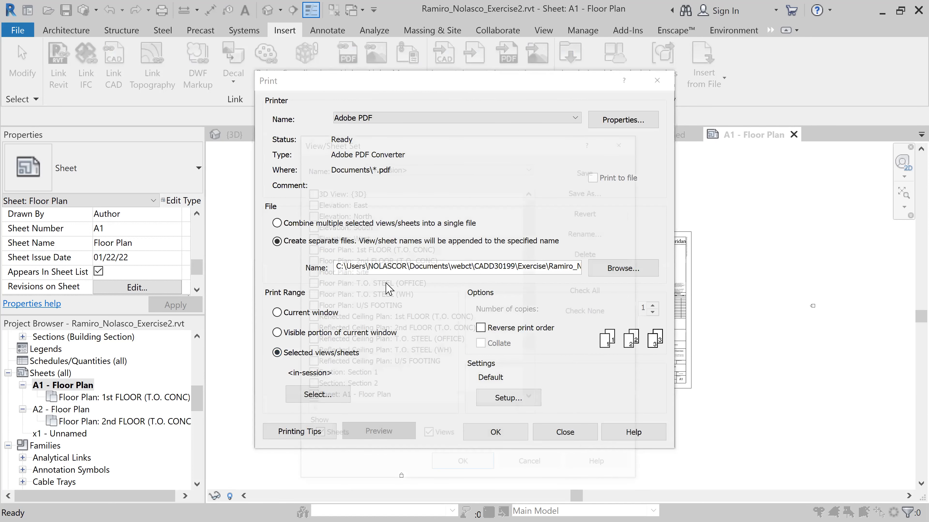
scroll(430, 340, "down", 2)
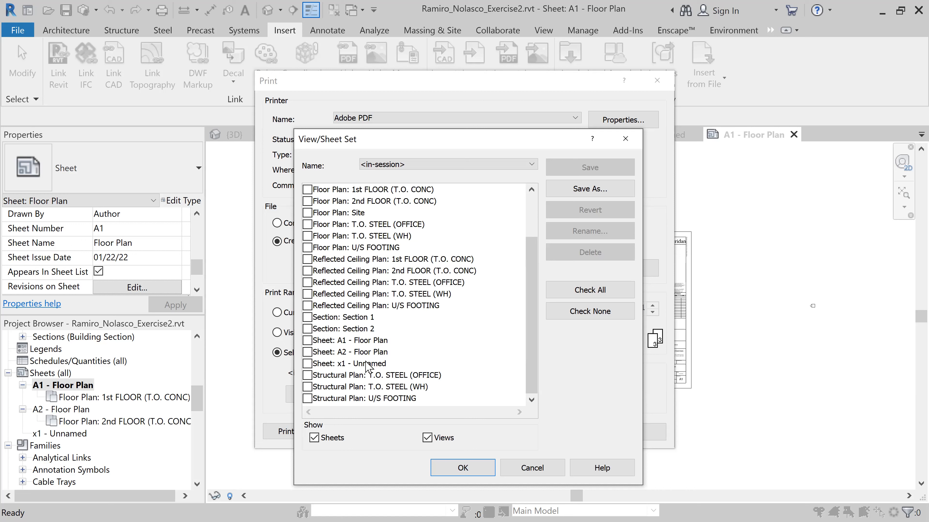
left_click(307, 341)
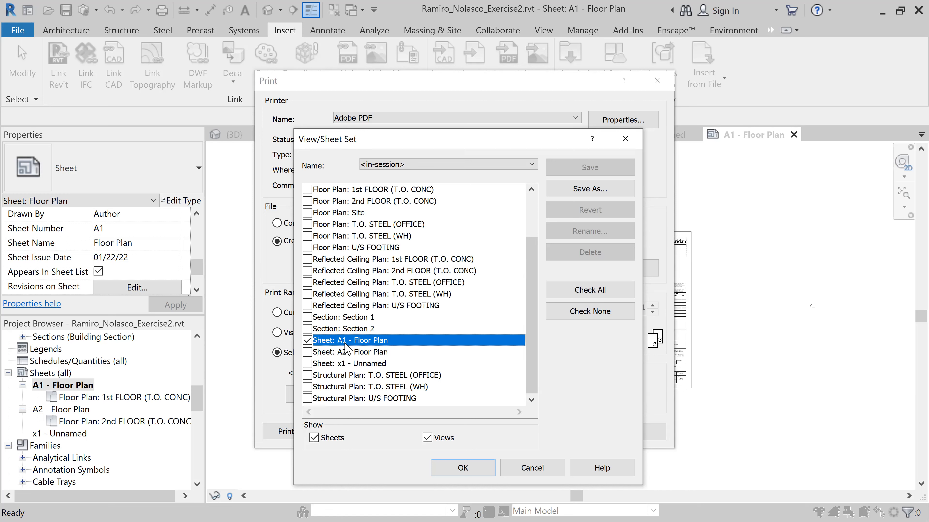
left_click(307, 352)
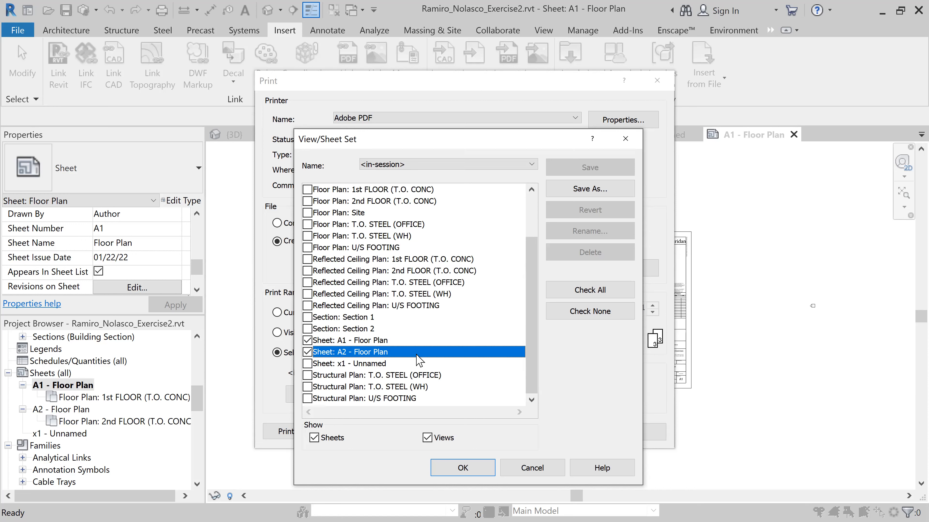
Limit the view/sheet list to sheets only and save the selection for future sessions as Set 1
left_click(427, 438)
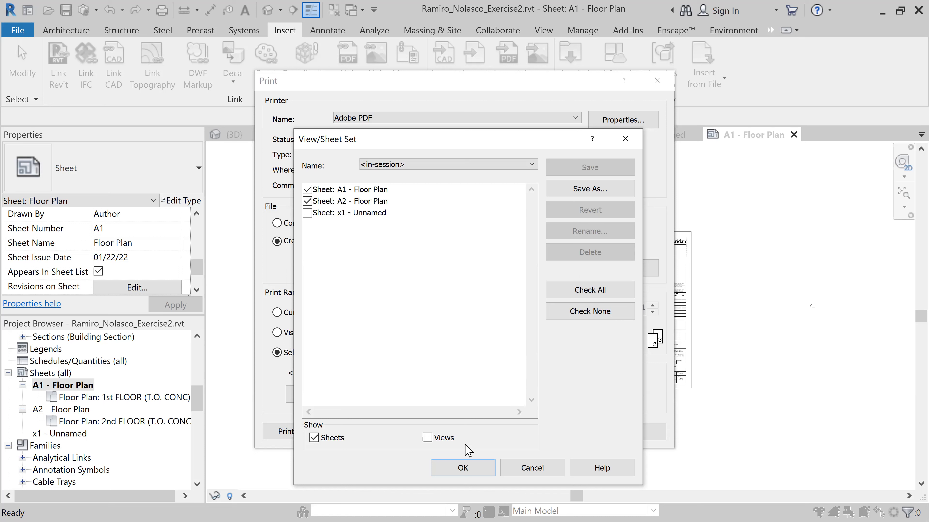
left_click(456, 471)
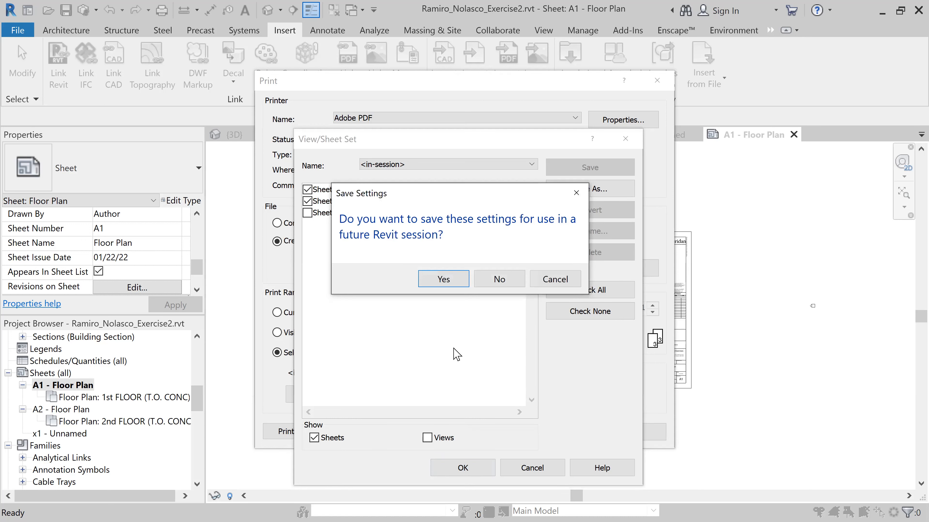
left_click(443, 279)
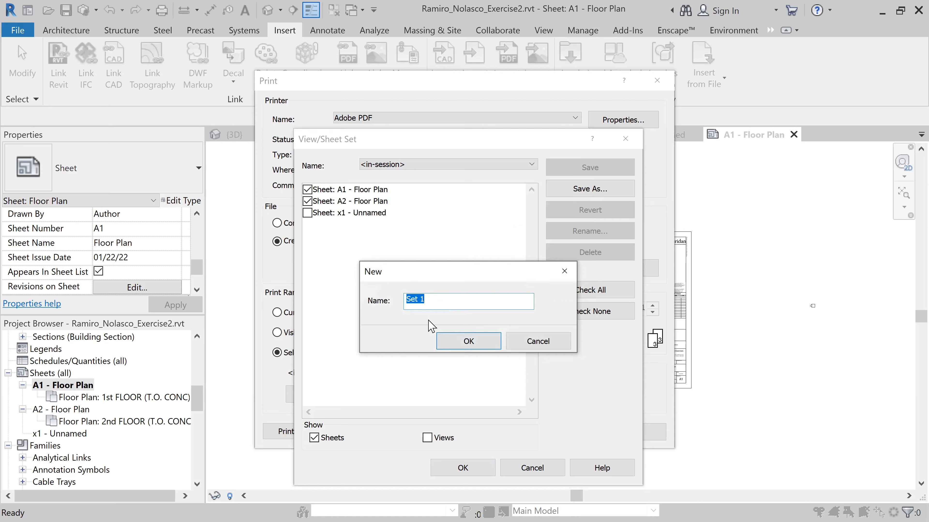
left_click(470, 342)
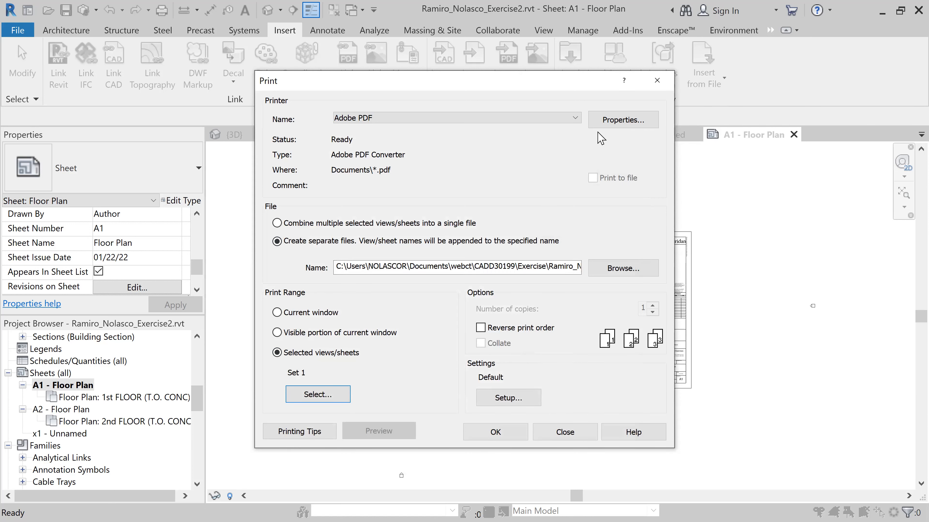
Review the Adobe PDF printer properties for conversion settings, paper source, color and page orientation
left_click(621, 124)
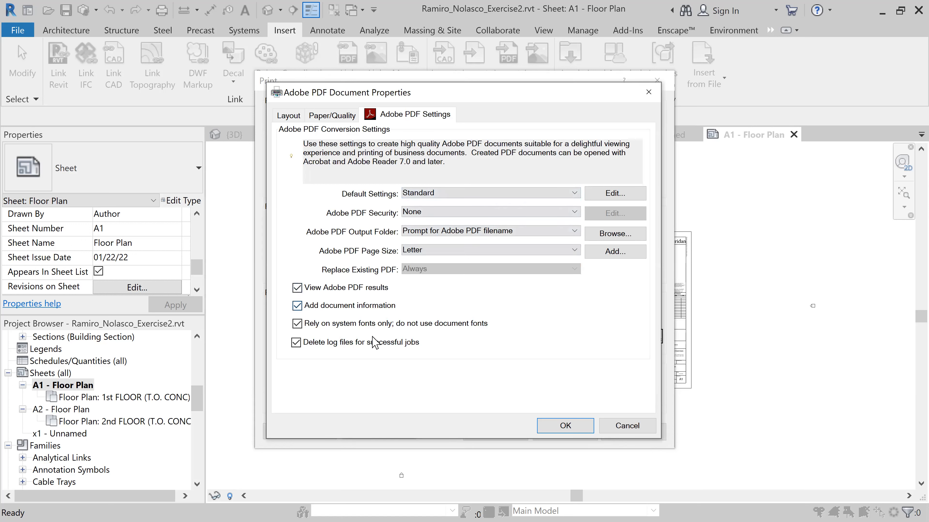
left_click(332, 115)
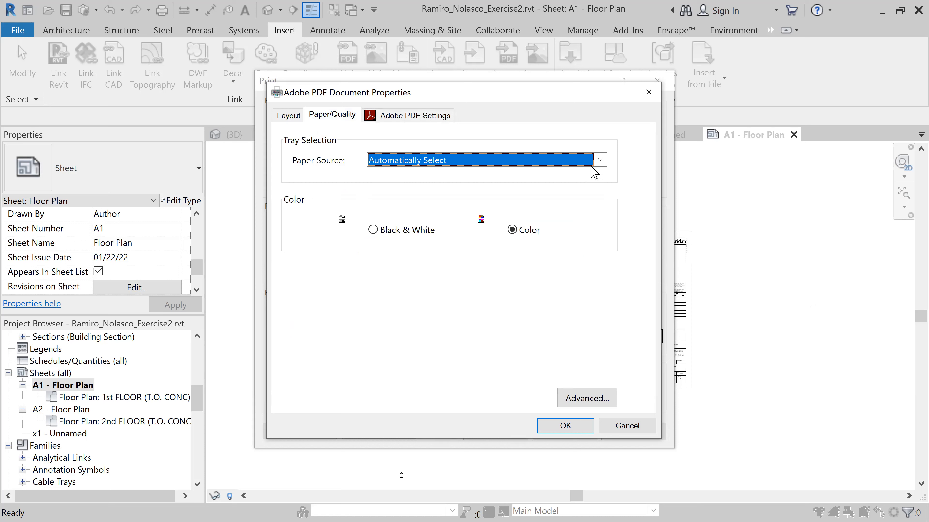
left_click(599, 160)
left_click(599, 160)
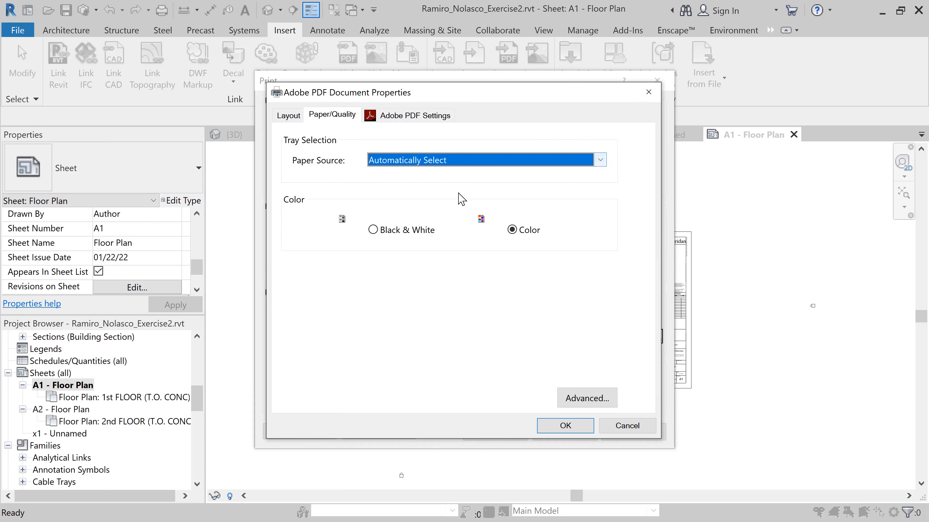
left_click(288, 116)
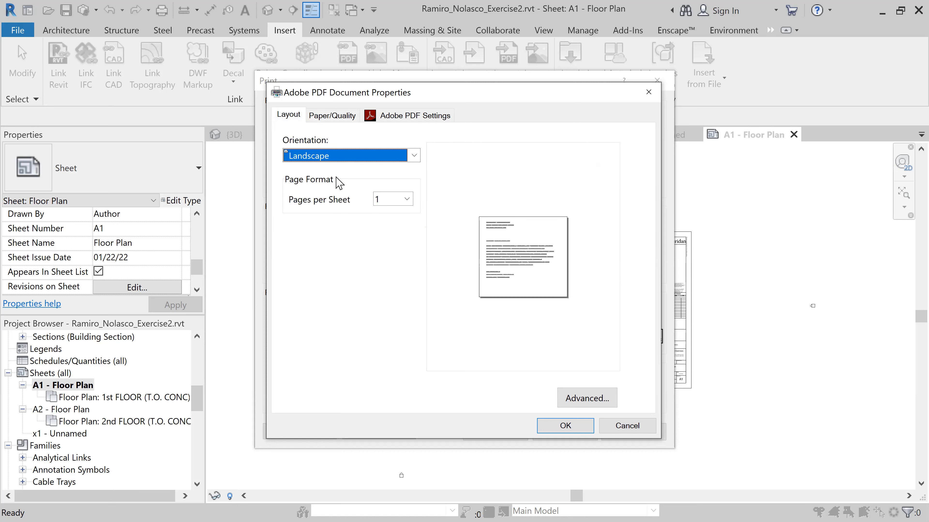
left_click(546, 425)
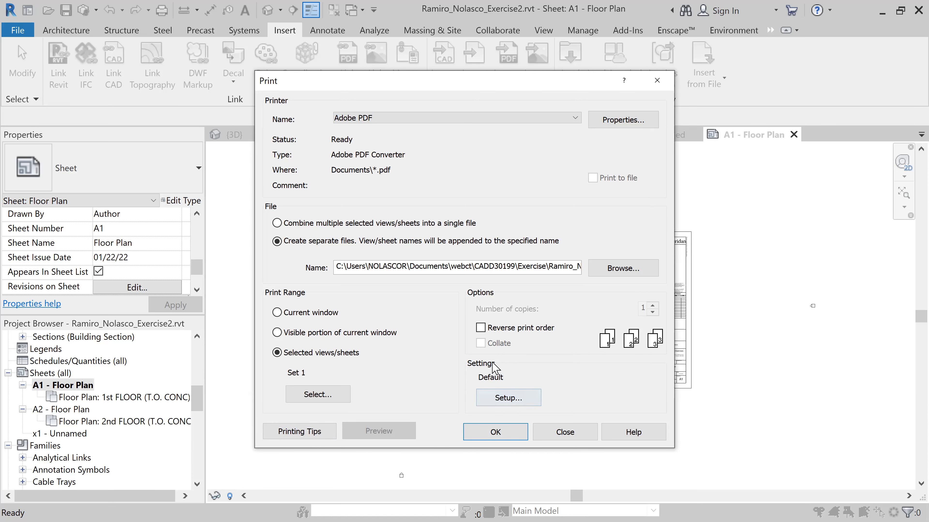
Set the paper size to ANSI D in the print setup
left_click(508, 400)
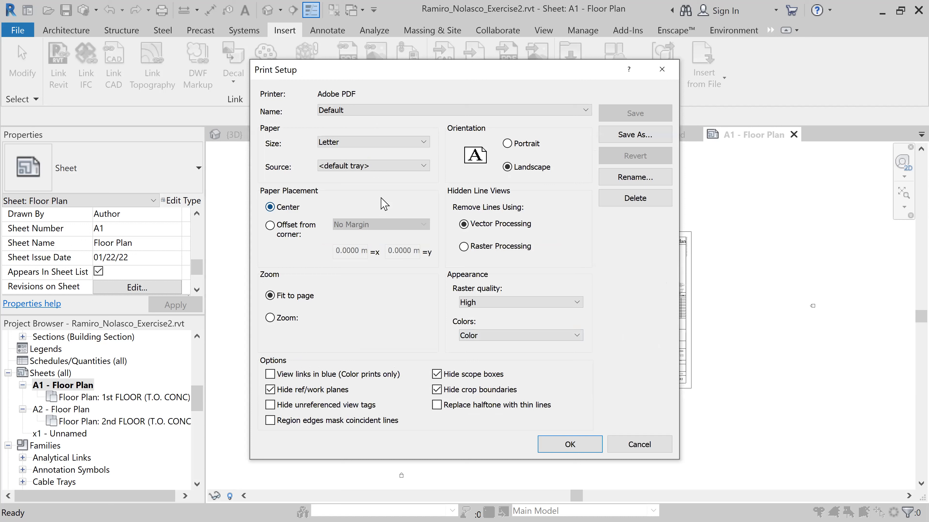
left_click(423, 143)
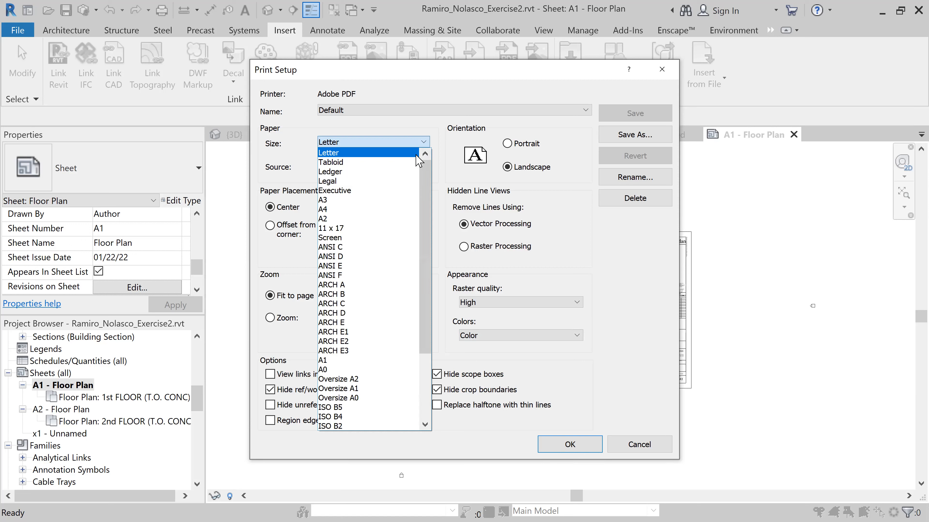
left_click(394, 256)
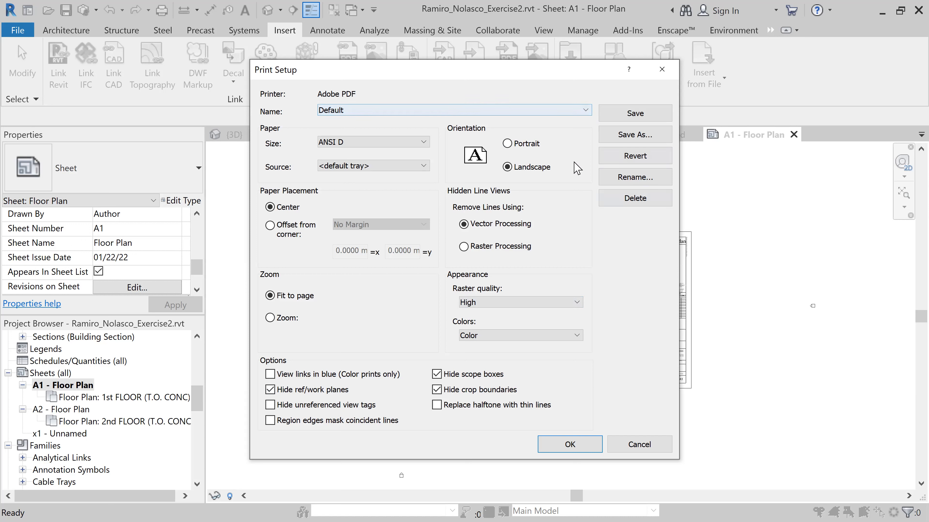
left_click(571, 444)
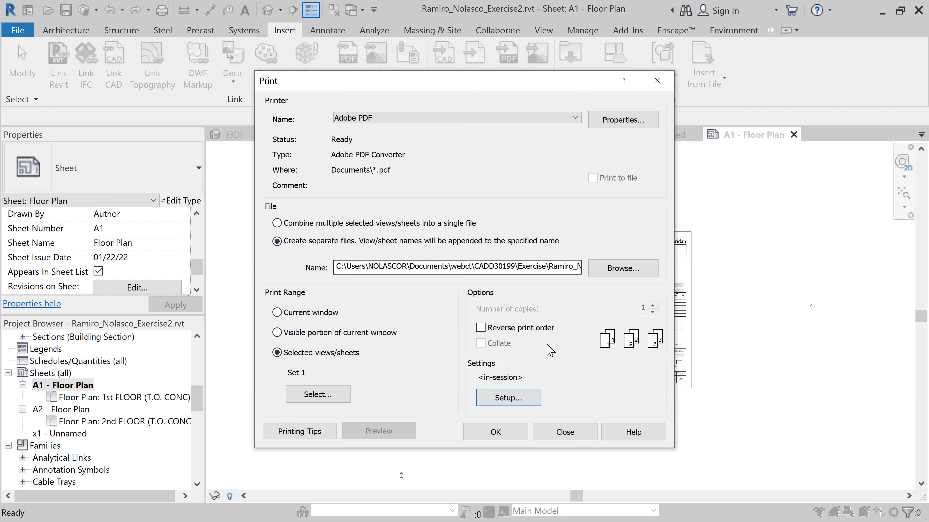
Try to print the two sheets as separate PDF files in the Exercise folder with the proposed file name
left_click(618, 270)
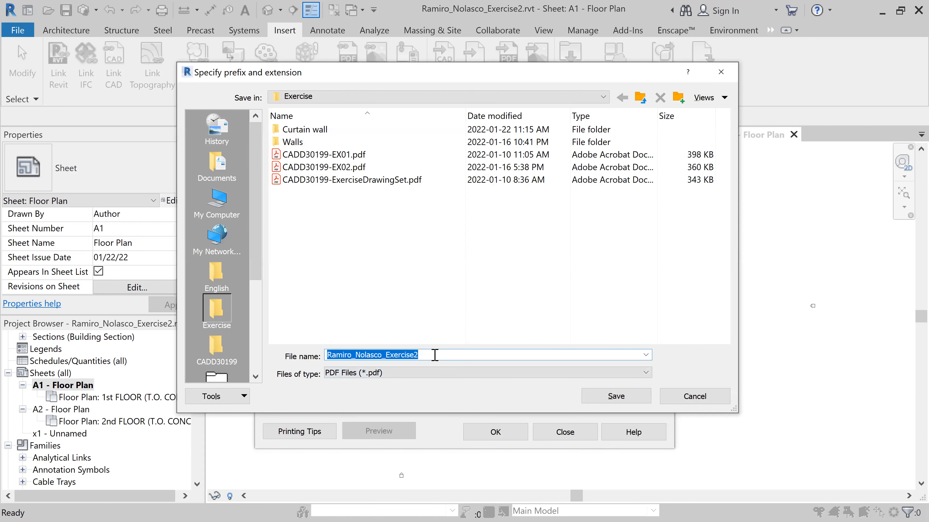
left_click(618, 396)
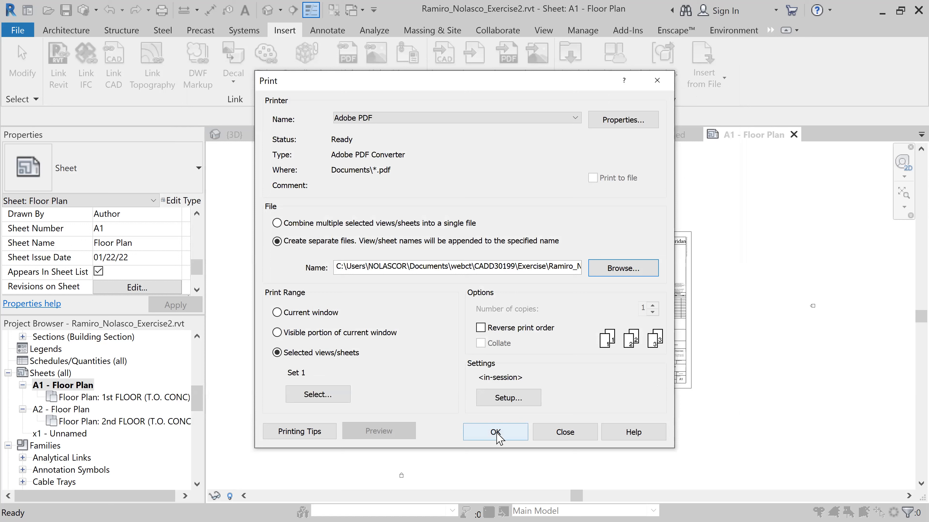
left_click(496, 431)
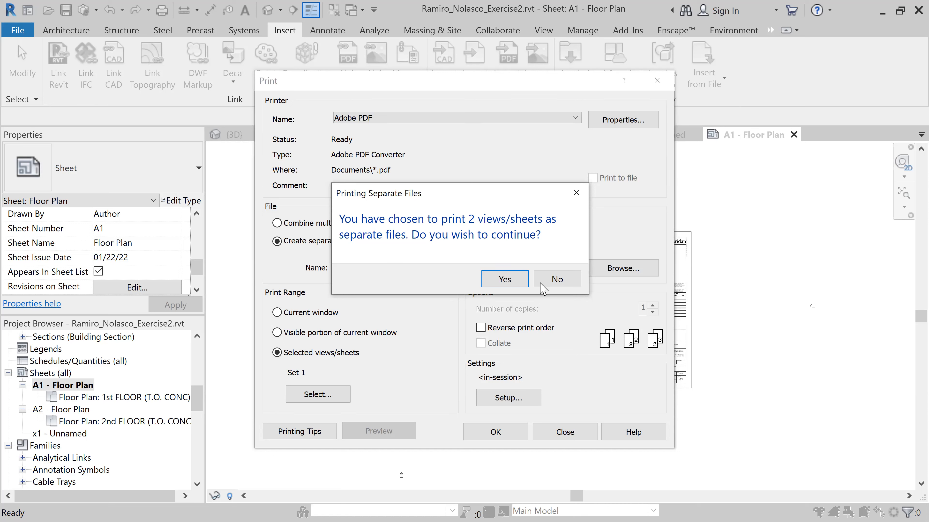
left_click(557, 280)
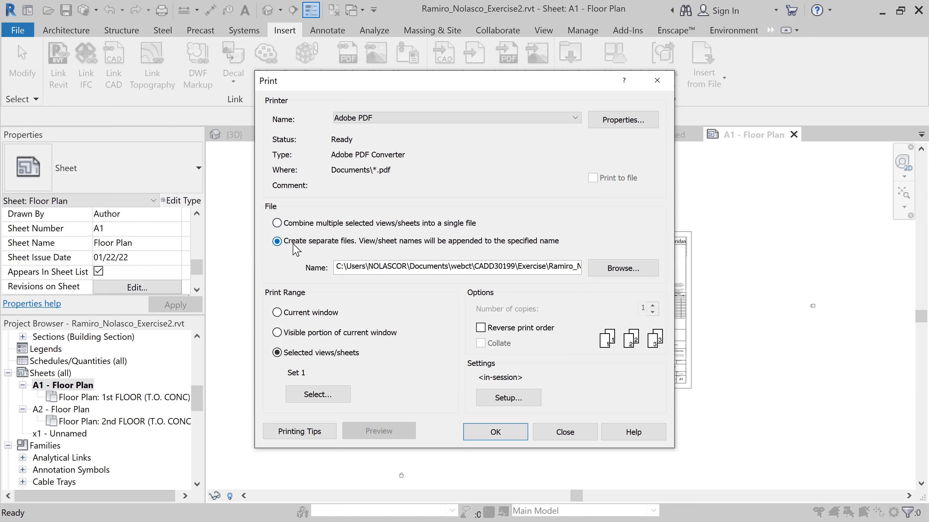
Print the selected sheets combined into a single PDF file saved in the Exercise folder
left_click(304, 225)
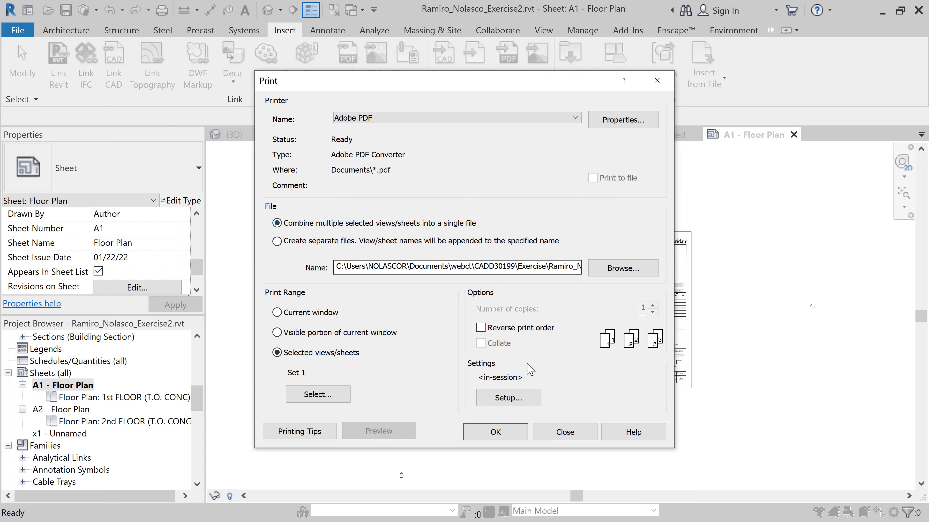
left_click(494, 432)
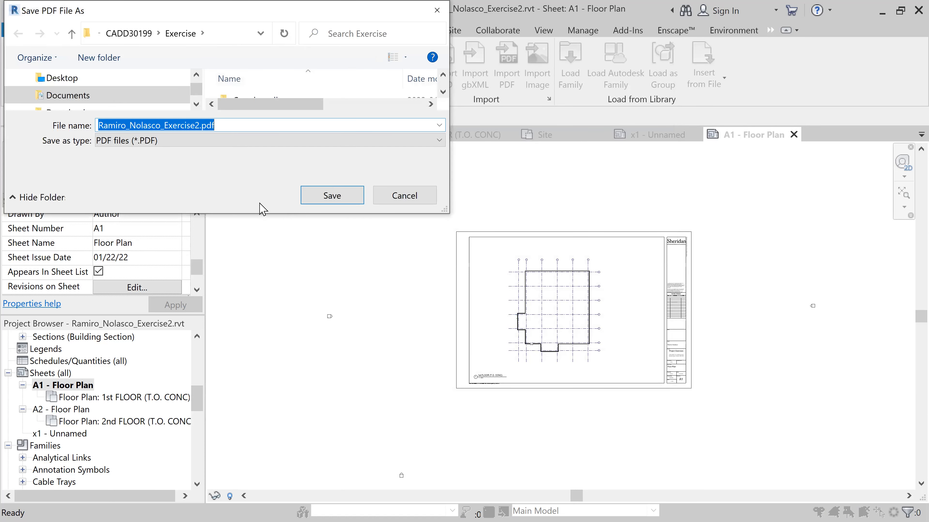
left_click(332, 198)
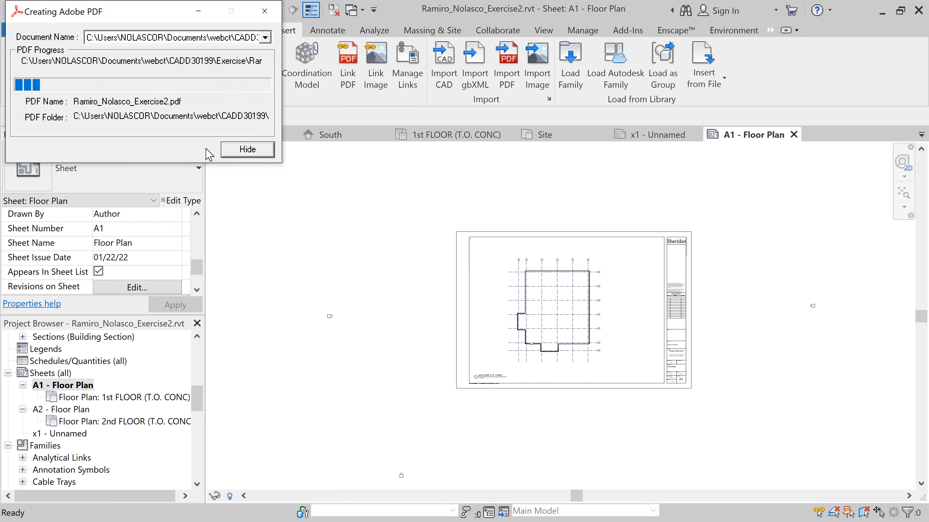